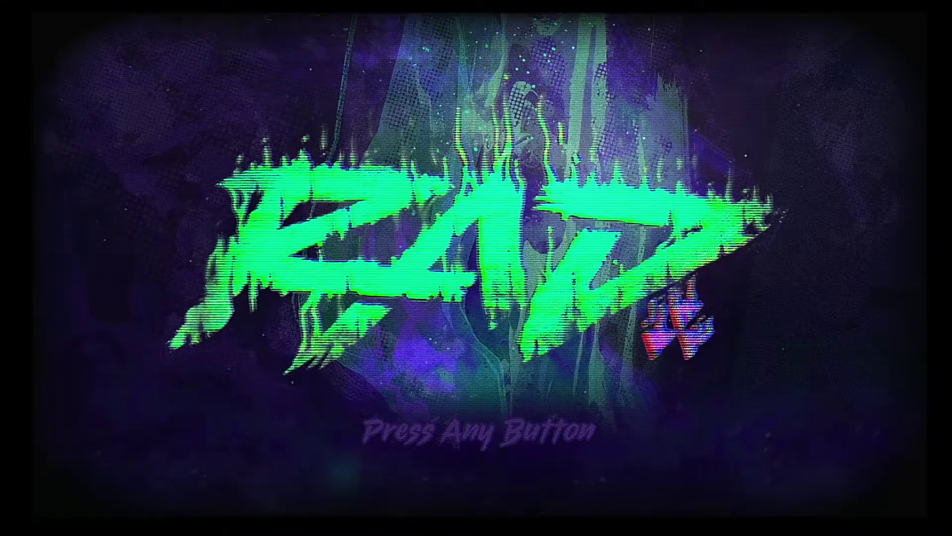
- Continue the saved run in RAD and move the character a short way off the pink triangle
key(Return)
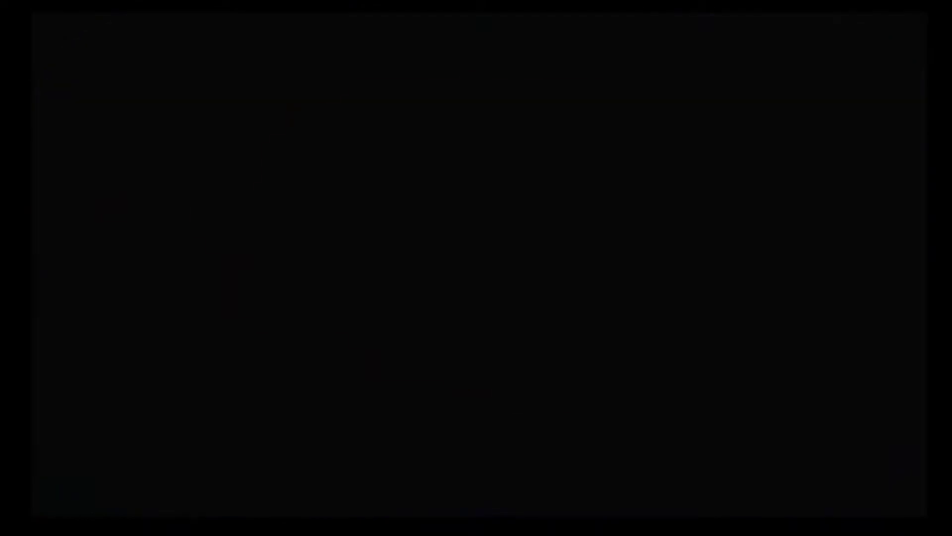
key(b)
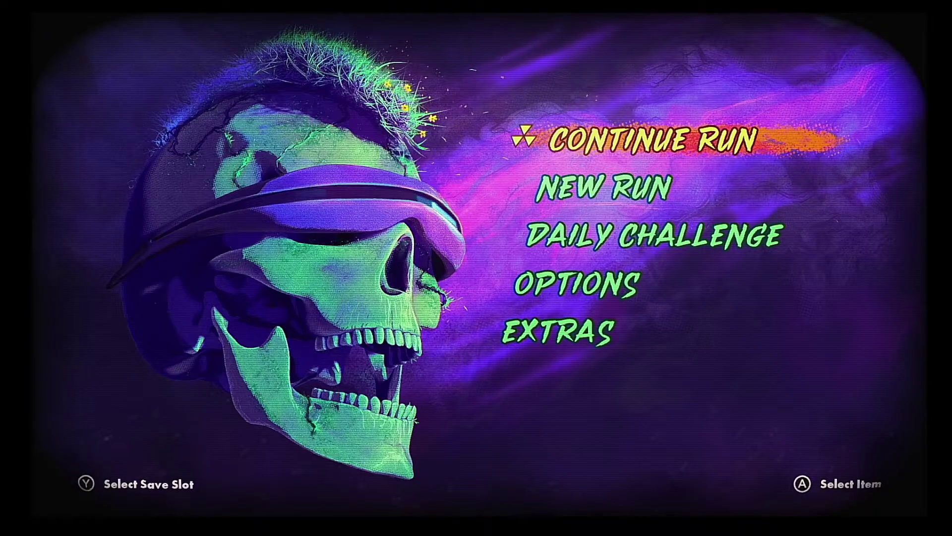
key(Return)
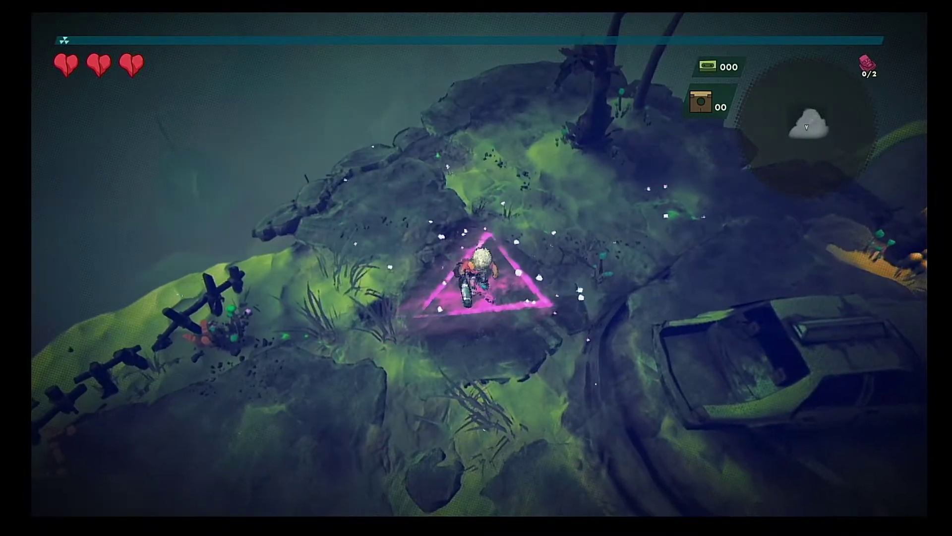
key(s)
key(a)
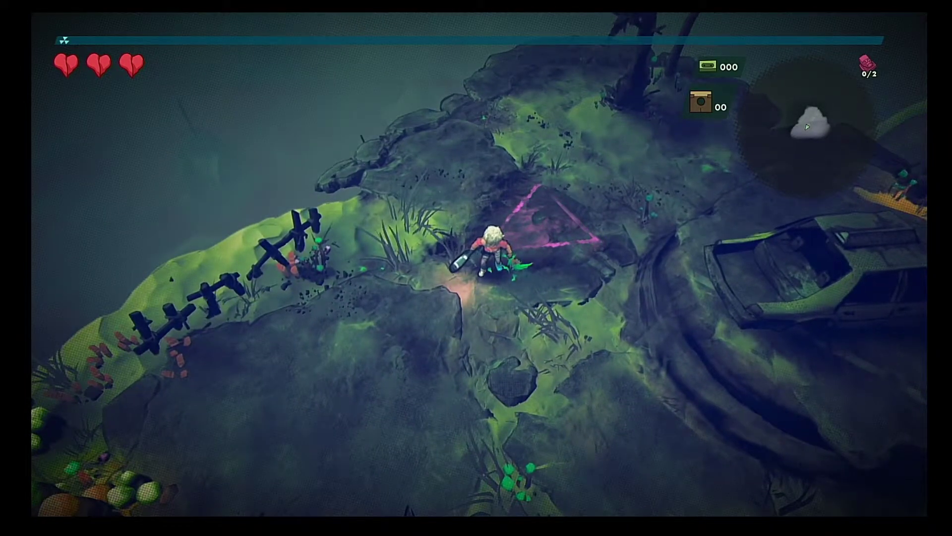
- Suspend the game to the console's home screen and open the homebrew menu (hbmenu)
key(Home)
key(Down)
key(Right)
key(Right)
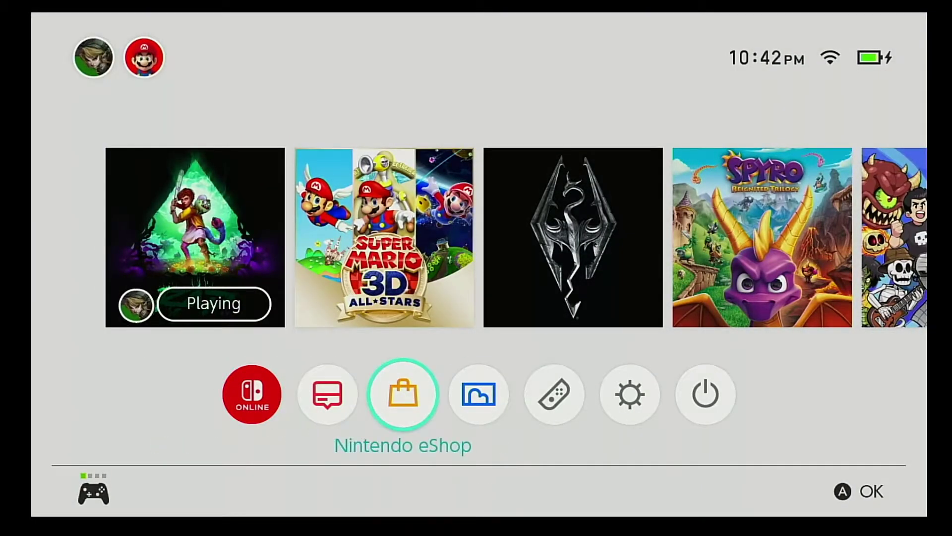
key(Right)
key(Return)
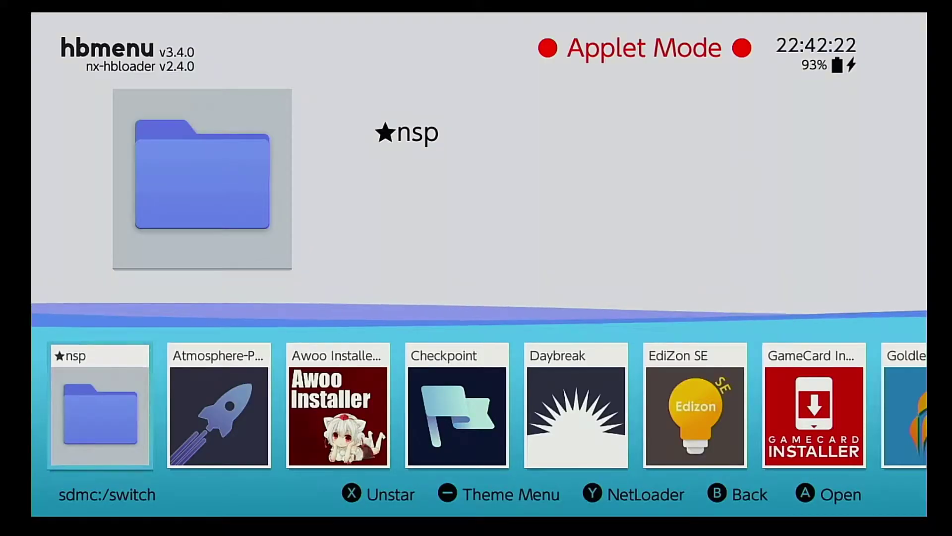
- Launch EdiZon SE and bring up the cheats screen for the running game RAD
key(Right)
key(Right)
key(Right)
key(Right)
key(Right)
key(Return)
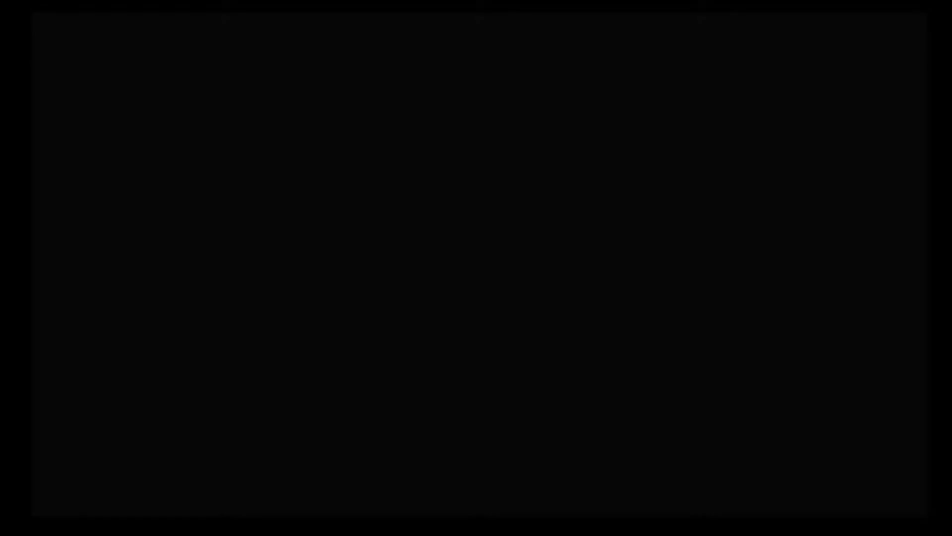
key(r)
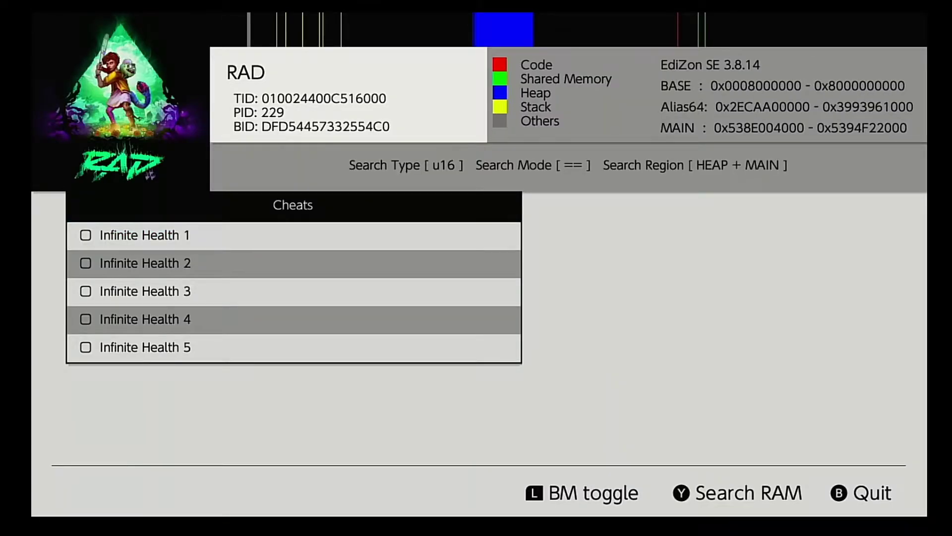
- Open the RAM search settings and go to the data type choices
key(y)
key(l)
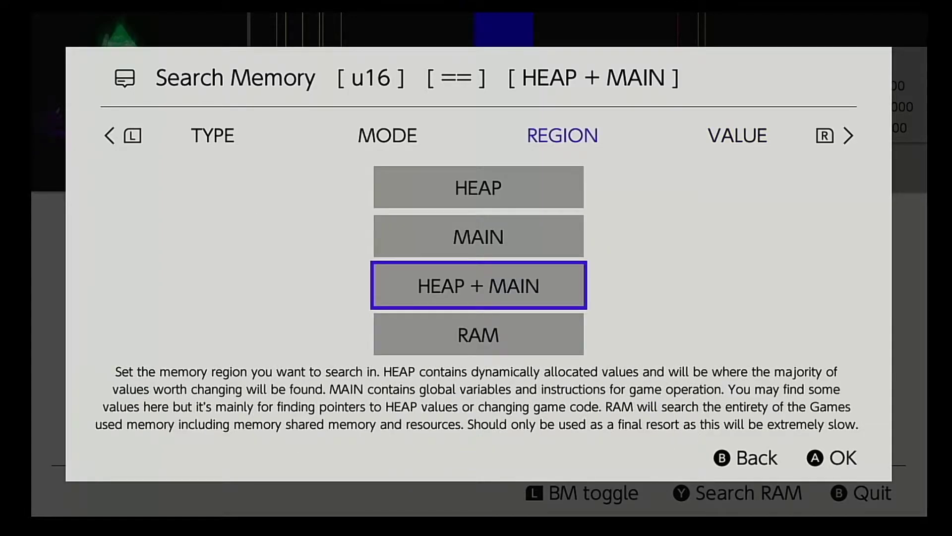
key(l)
key(l)
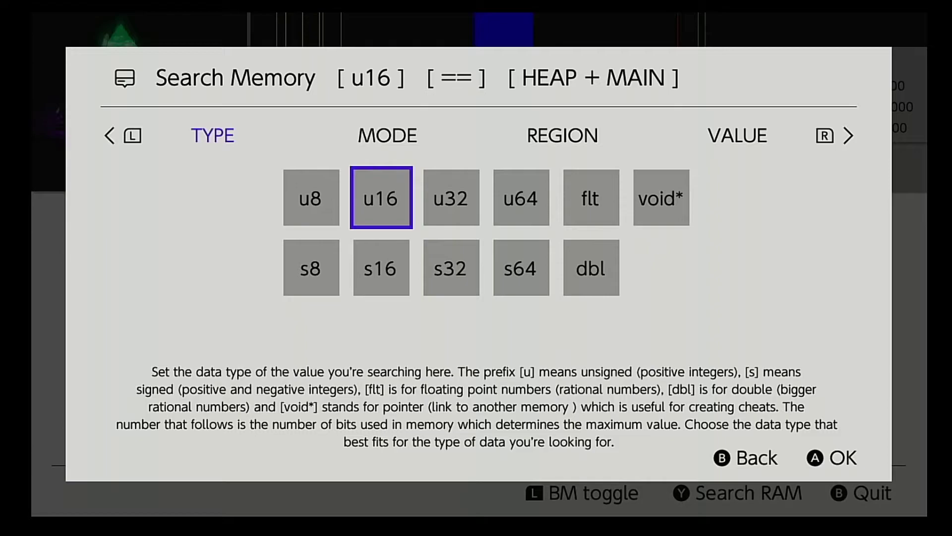
- Set the data type of the memory search to u8 after going over the unsigned and signed types
key(b)
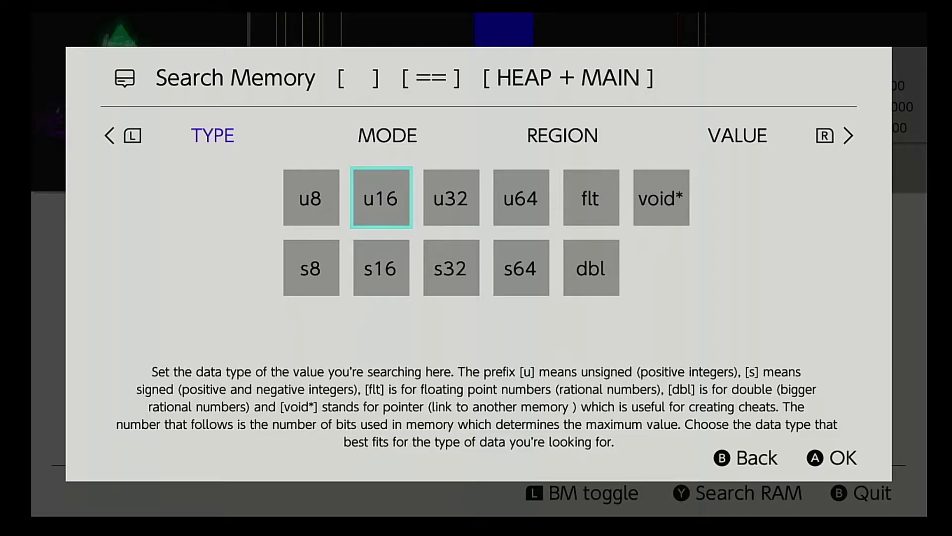
key(Right)
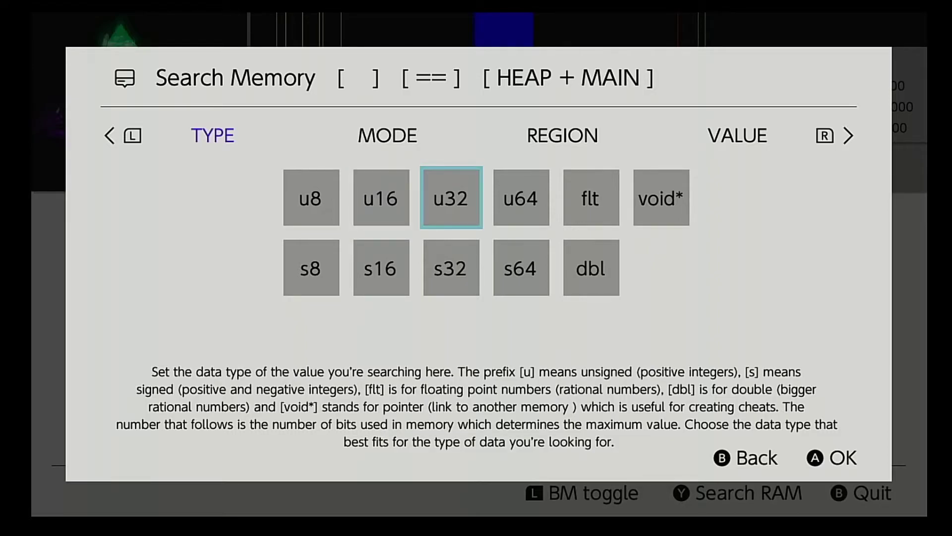
key(Left)
key(Right)
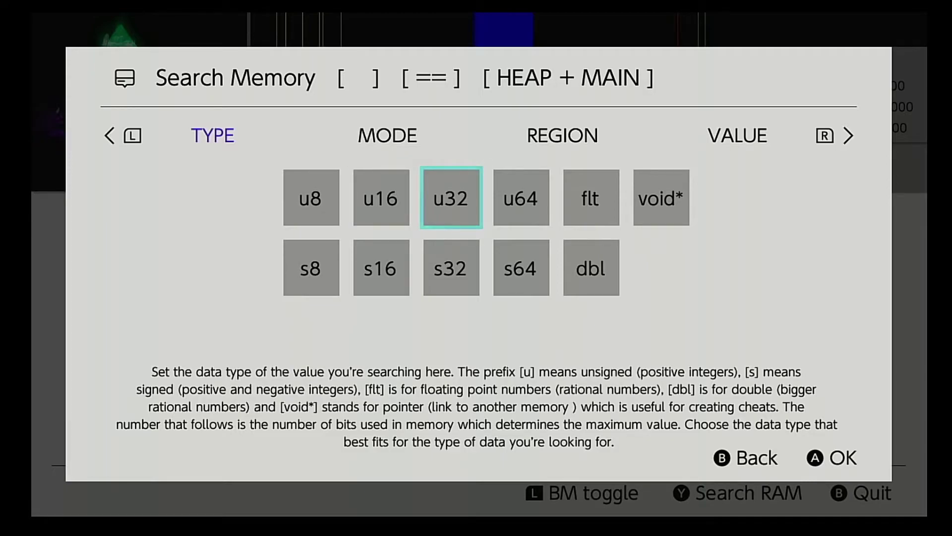
key(Right)
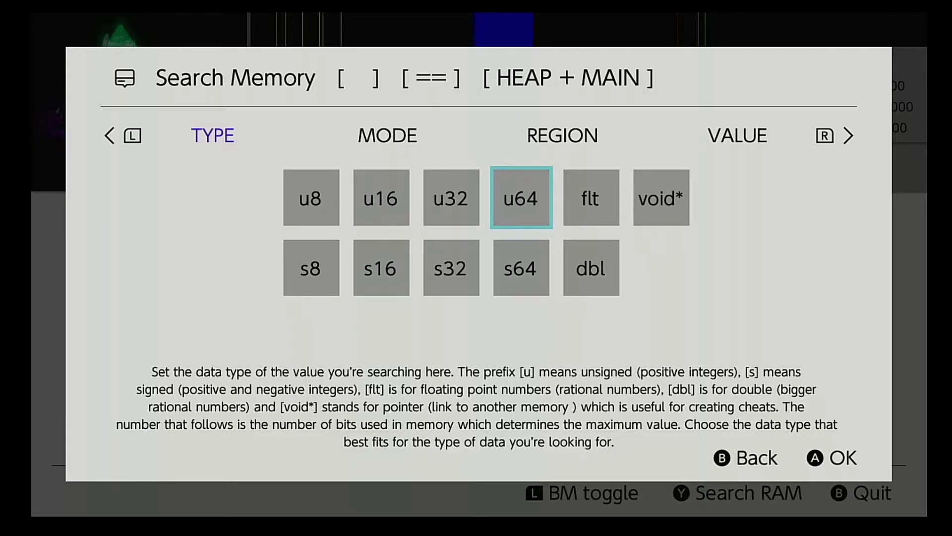
key(Down)
key(Left)
key(Left)
key(Left)
key(Right)
key(Right)
key(Right)
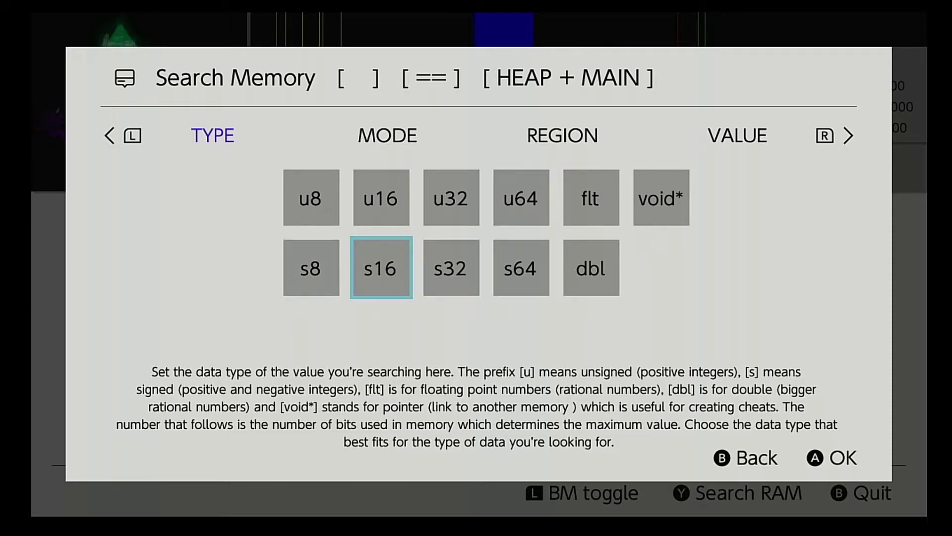
key(Up)
key(Left)
key(Left)
key(Left)
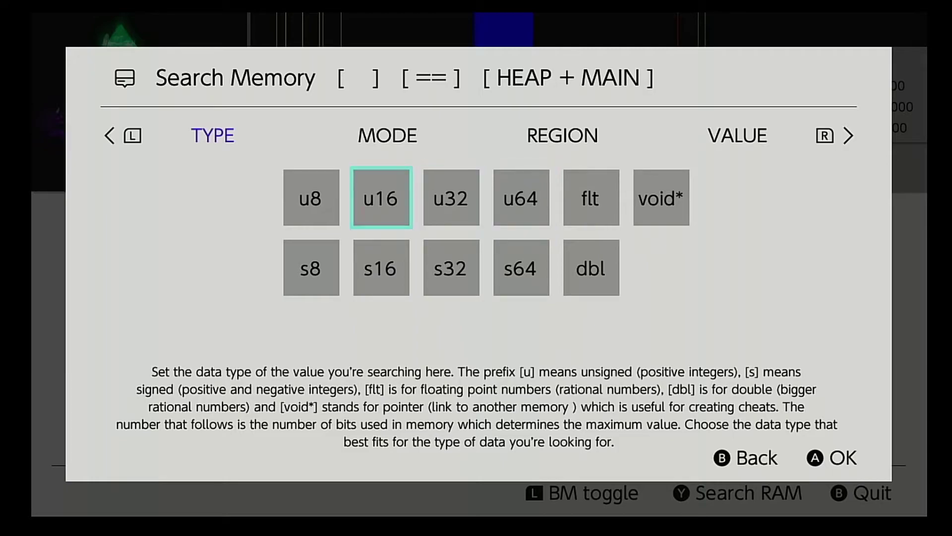
key(Return)
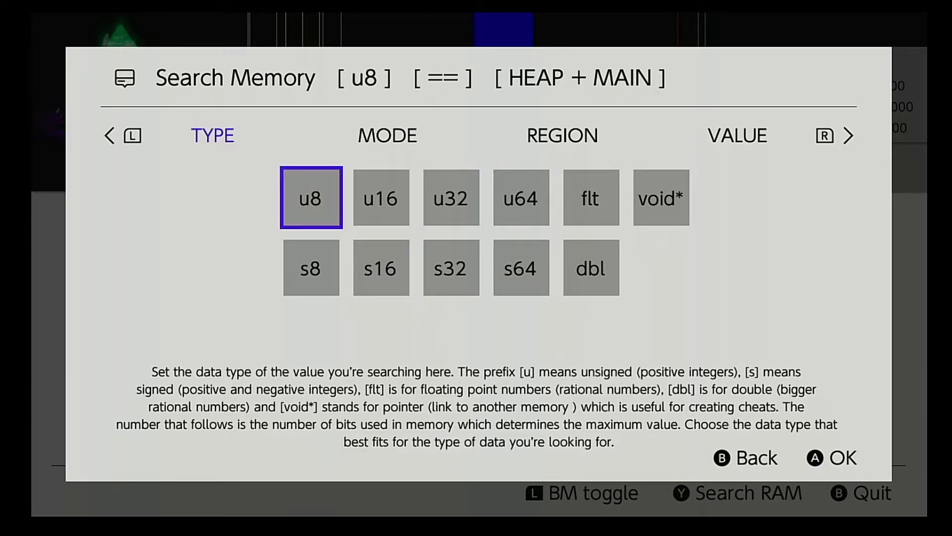
- Set the search mode to Unknown instead of an exact-value match
key(r)
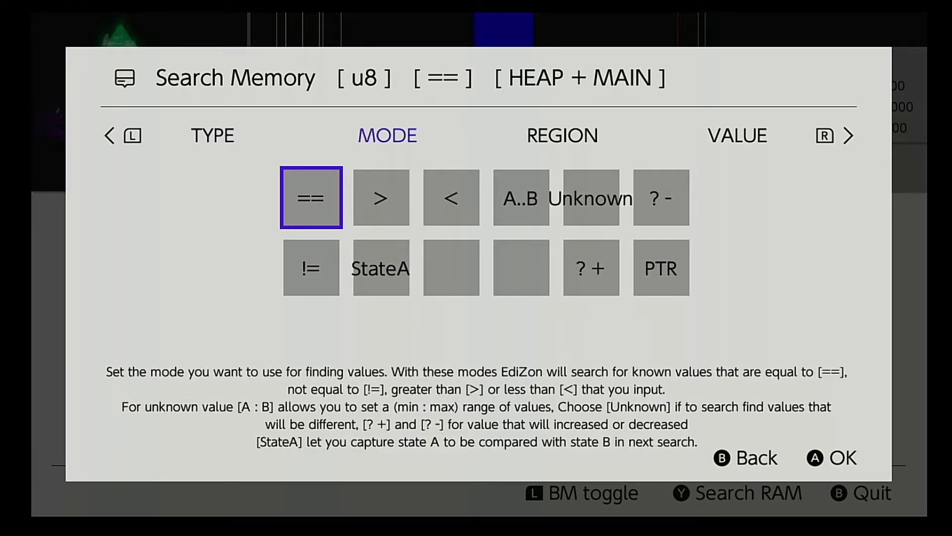
key(Return)
key(Right)
key(Right)
key(Right)
key(Right)
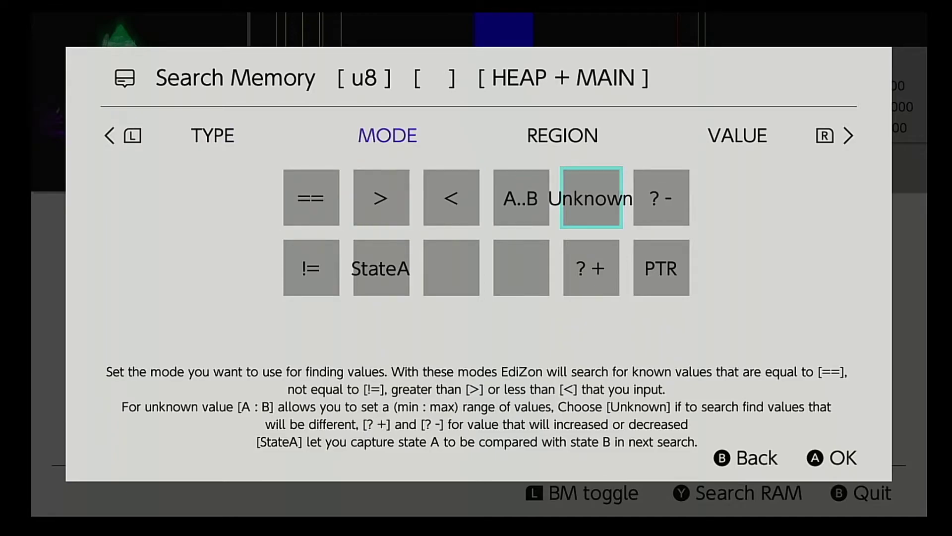
key(Return)
- Keep the HEAP + MAIN region and start the initial unknown-value search
key(r)
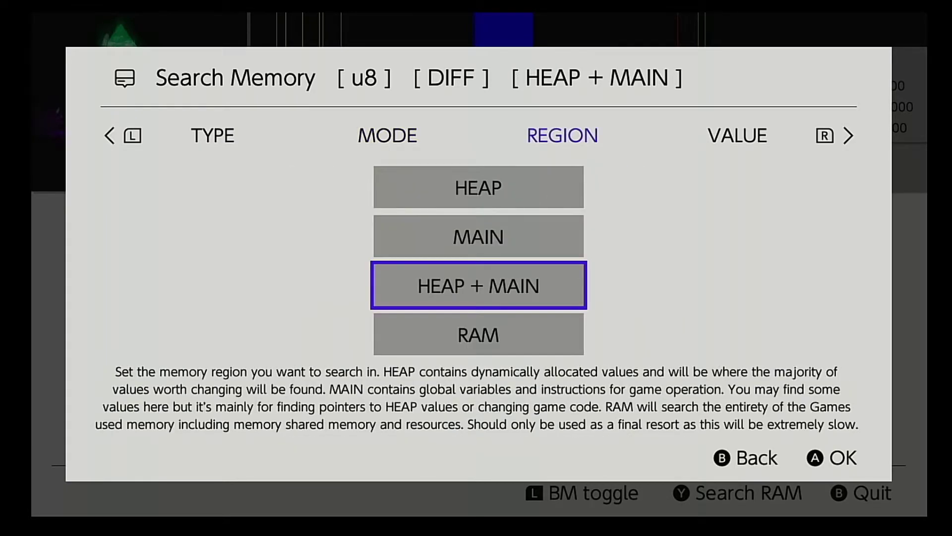
key(r)
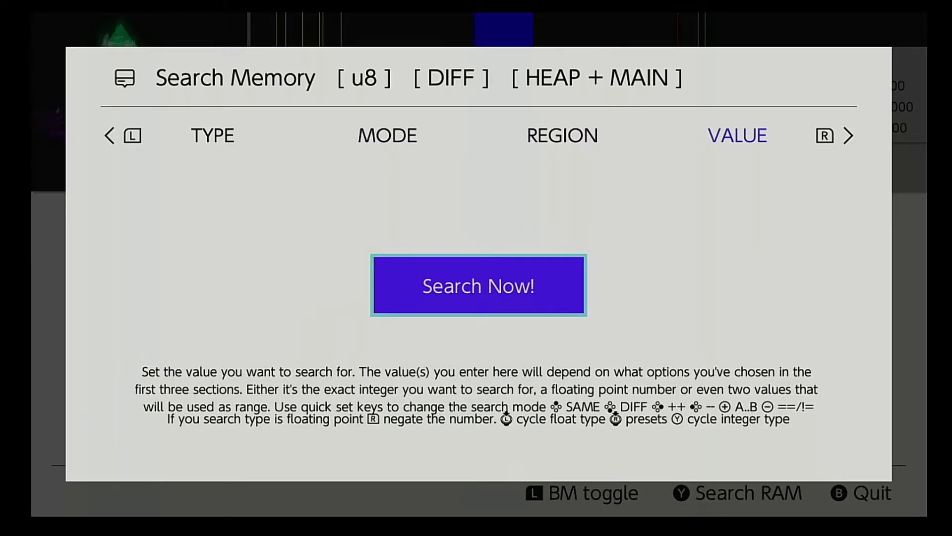
key(Return)
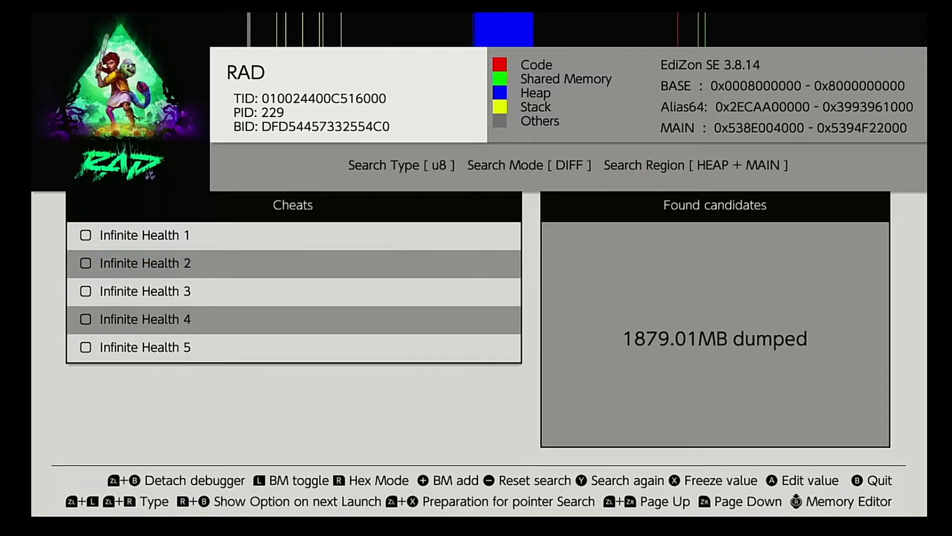
- Return to the RAD game and run the character past the fence to the area beside the wrecked car
key(Home)
key(a)
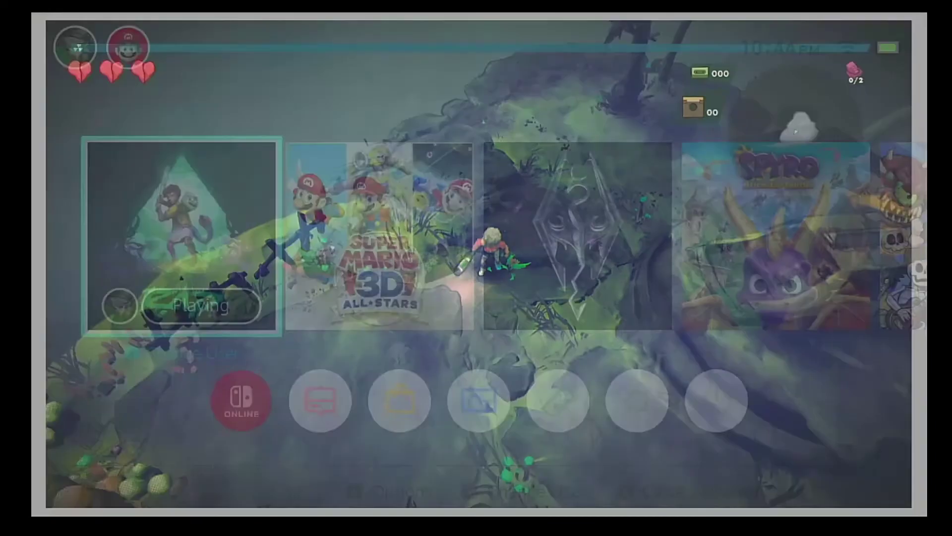
key(s)
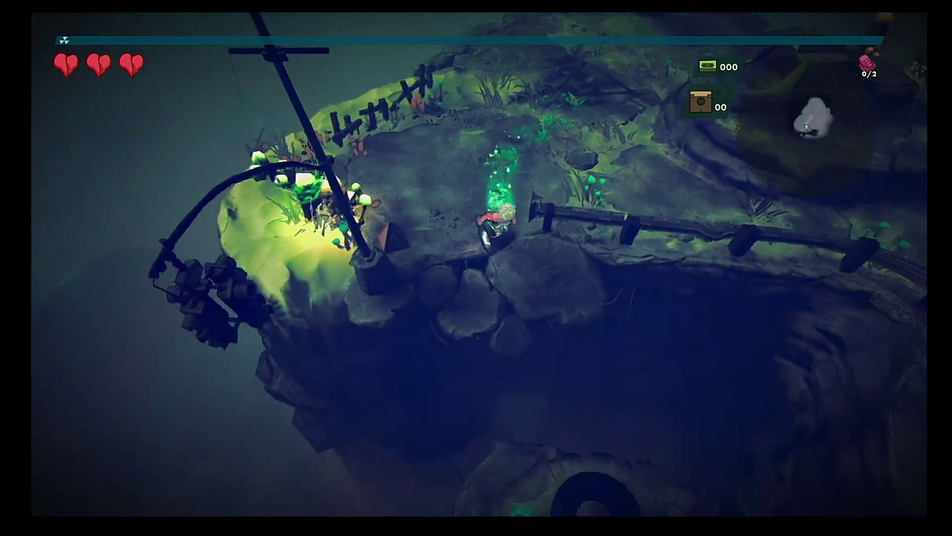
key(d)
key(w)
key(a)
key(w)
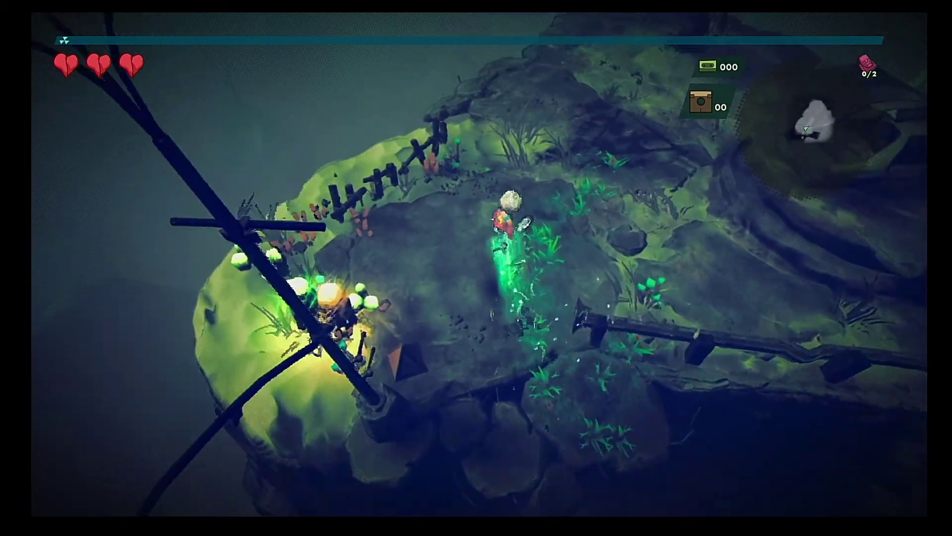
key(d)
key(s)
key(d)
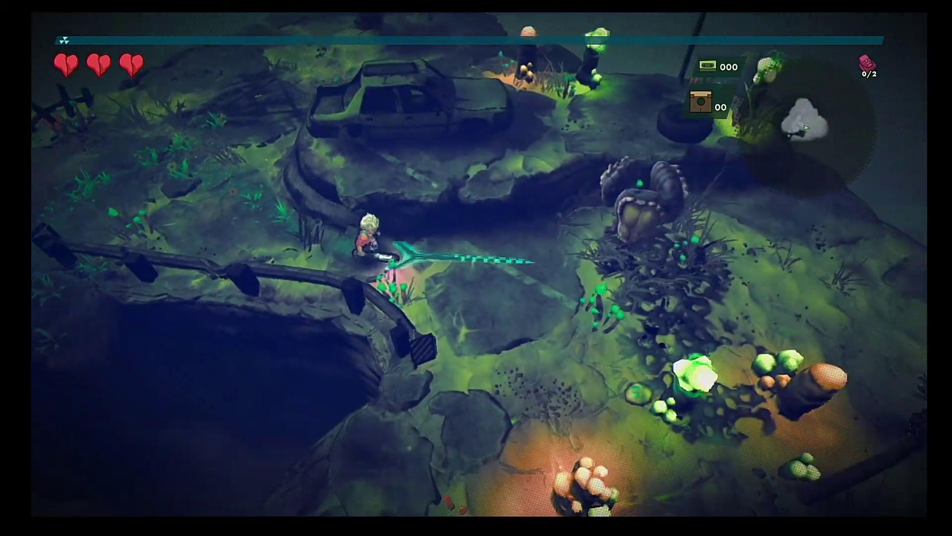
- Lead the character through the glowing mushrooms to an enemy, take a hit that costs health, and pause the game
key(s)
key(s)
key(a)
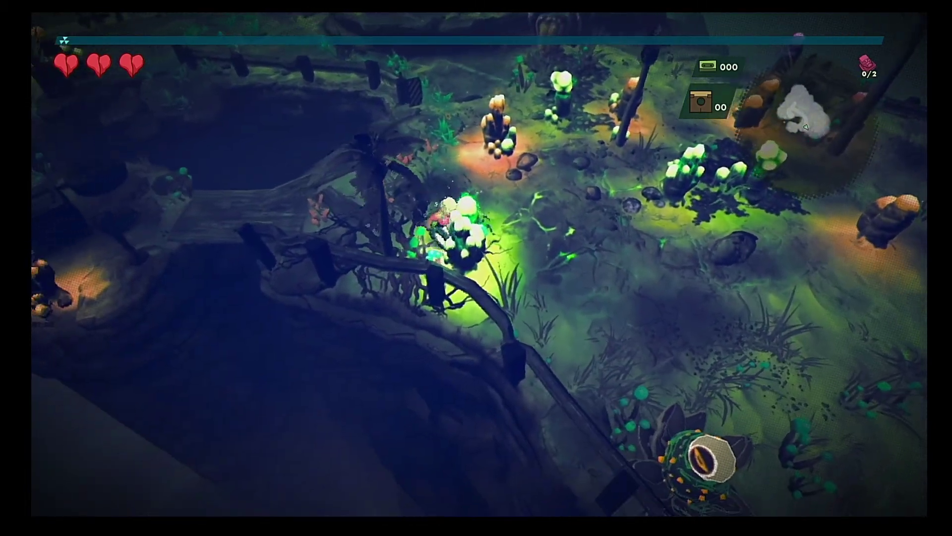
key(w)
key(d)
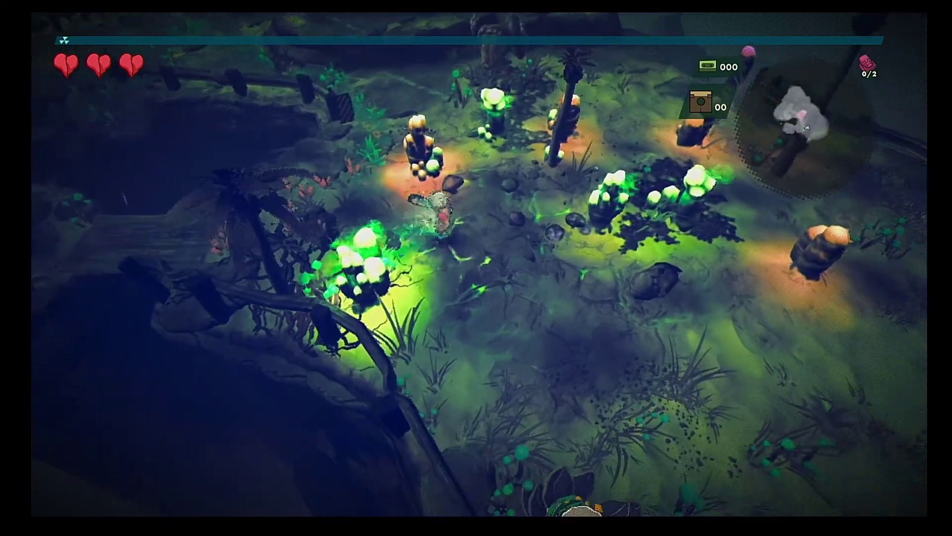
key(s)
key(d)
key(s)
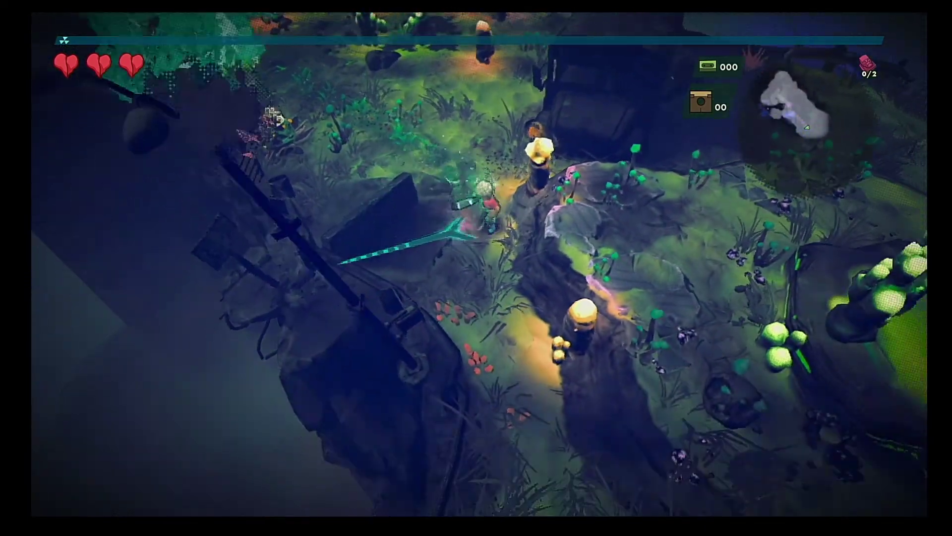
key(a)
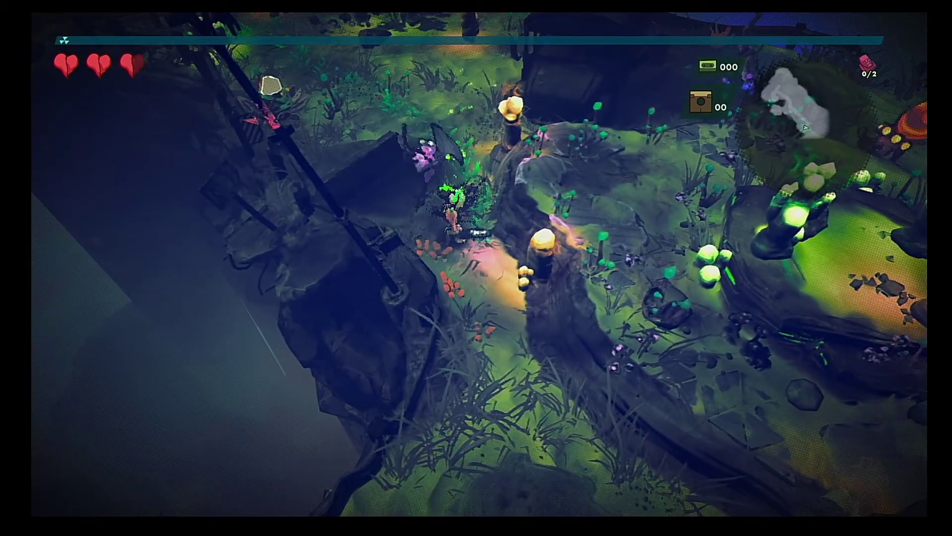
key(s)
key(Escape)
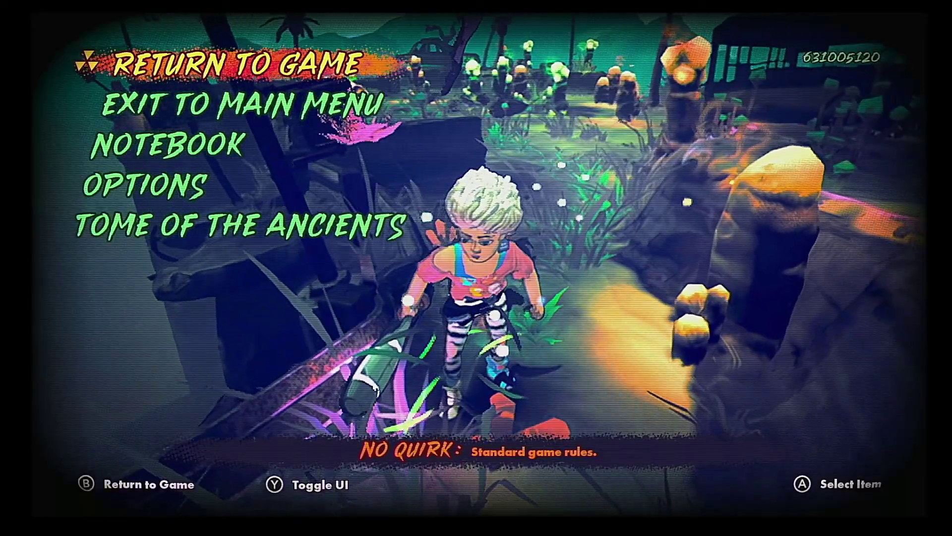
- Leave the paused game for the home screen and reopen the homebrew menu
key(Home)
key(Down)
key(Right)
- Relaunch EdiZon SE and return to RAD's cheats and found candidates screen
key(Right)
key(Right)
key(Return)
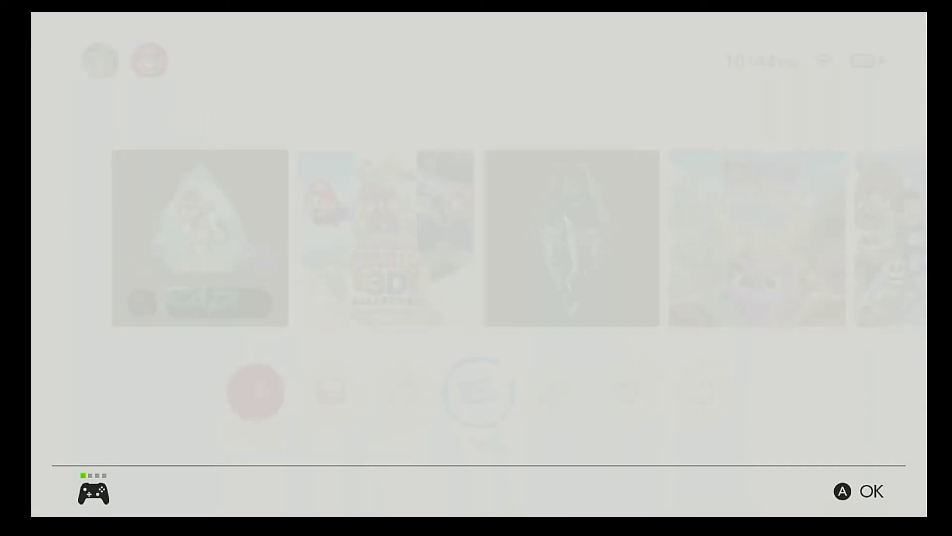
key(Right)
key(Right)
key(Right)
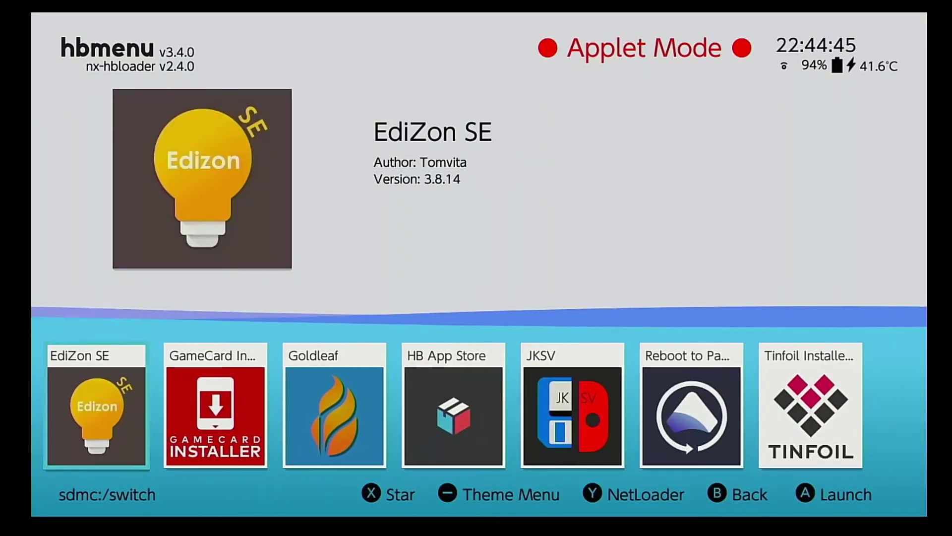
key(Return)
key(r)
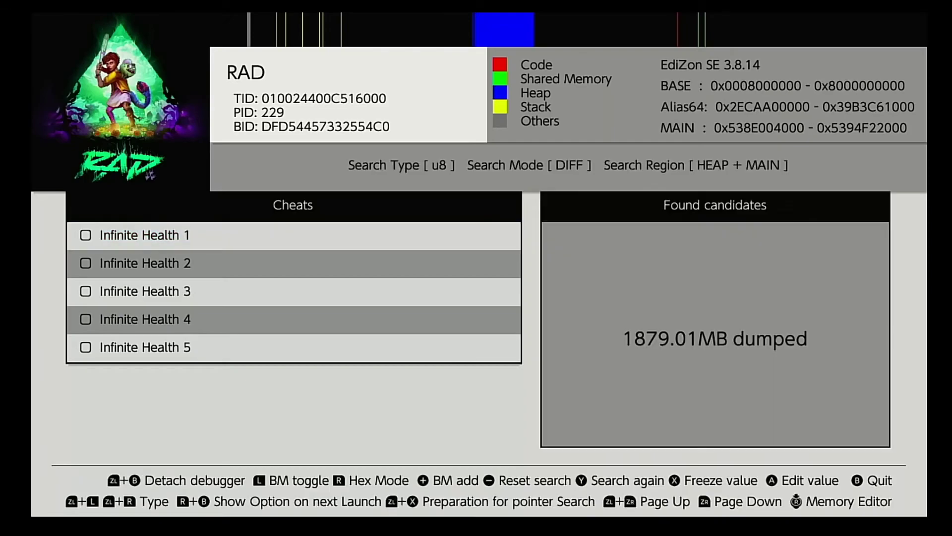
- Open the follow-up memory search and review the comparison modes --, ++ and SAME
key(y)
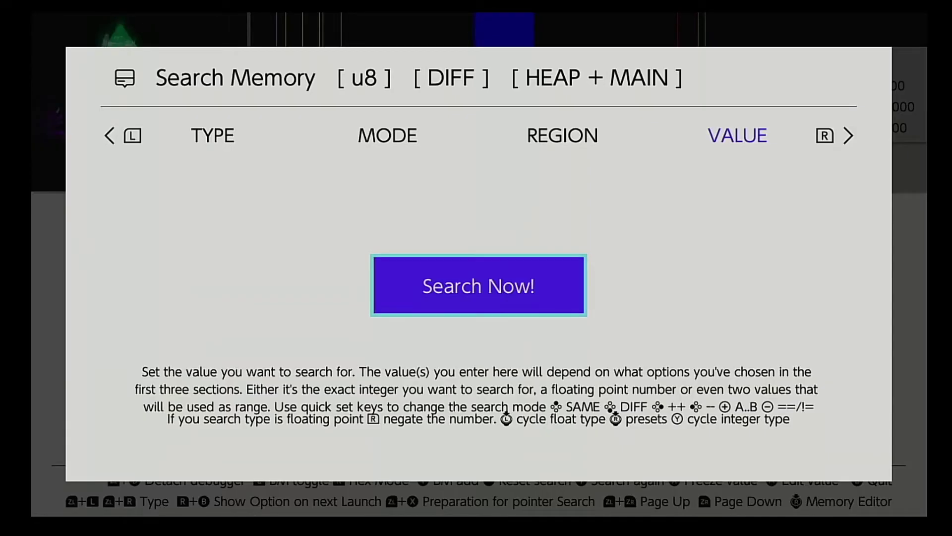
key(l)
key(l)
key(l)
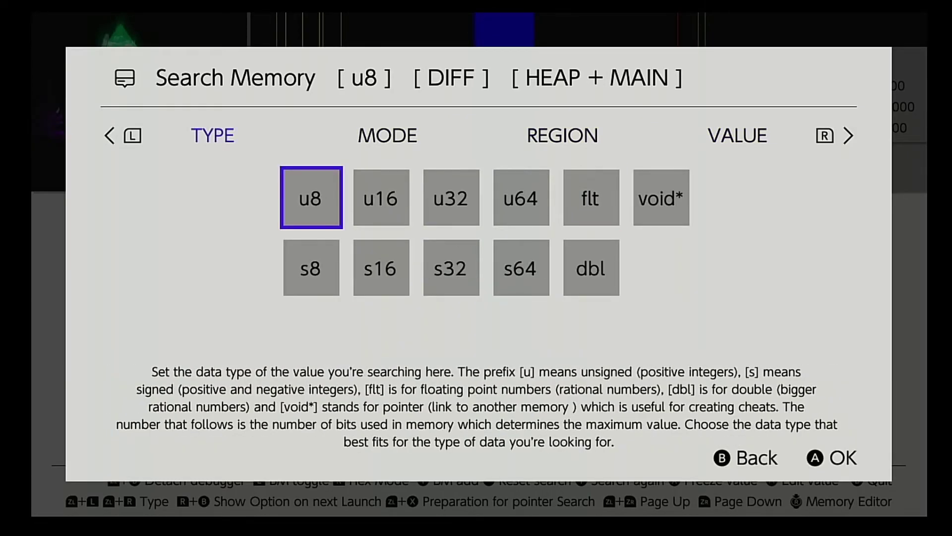
key(r)
key(b)
key(Right)
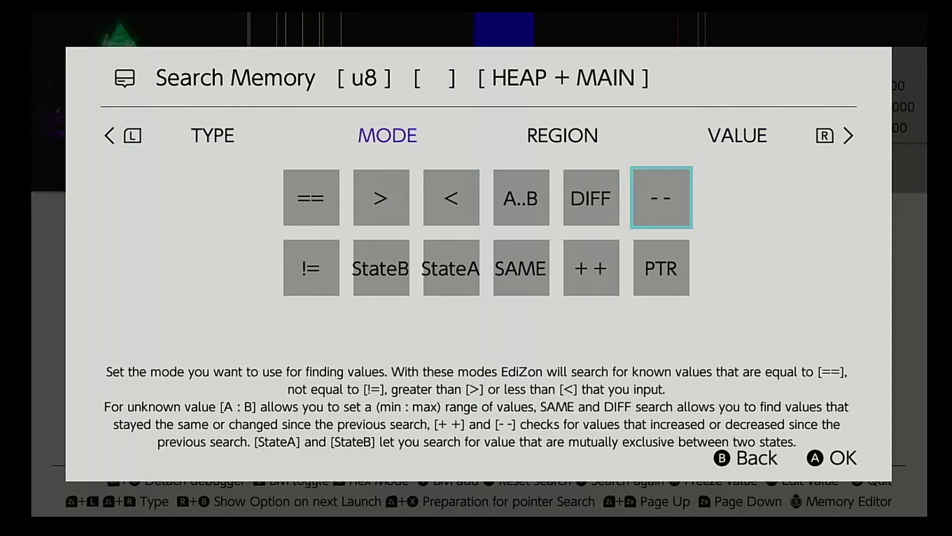
key(Down)
key(Left)
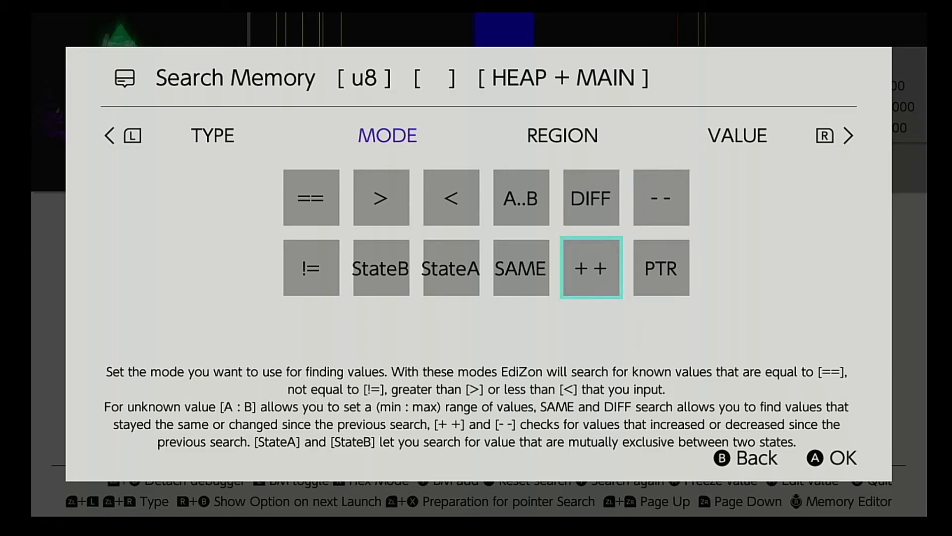
key(Left)
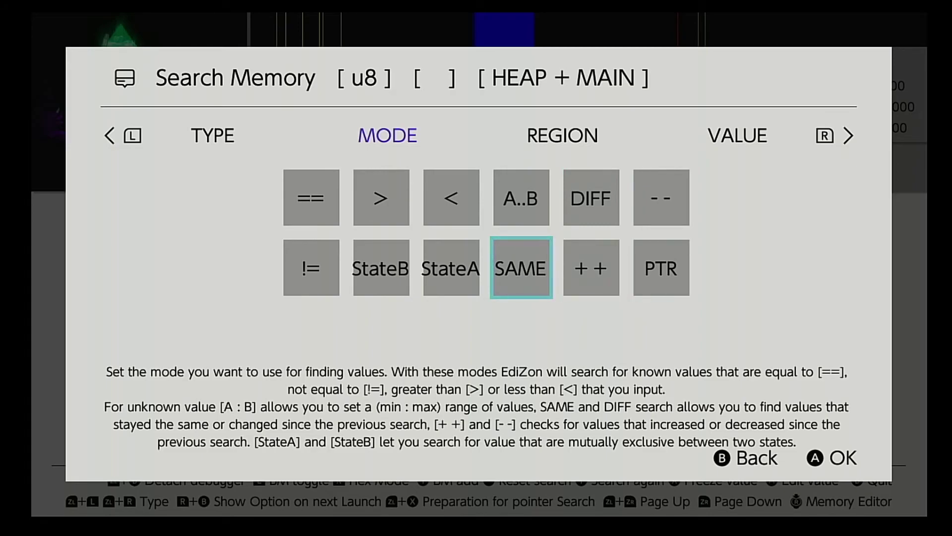